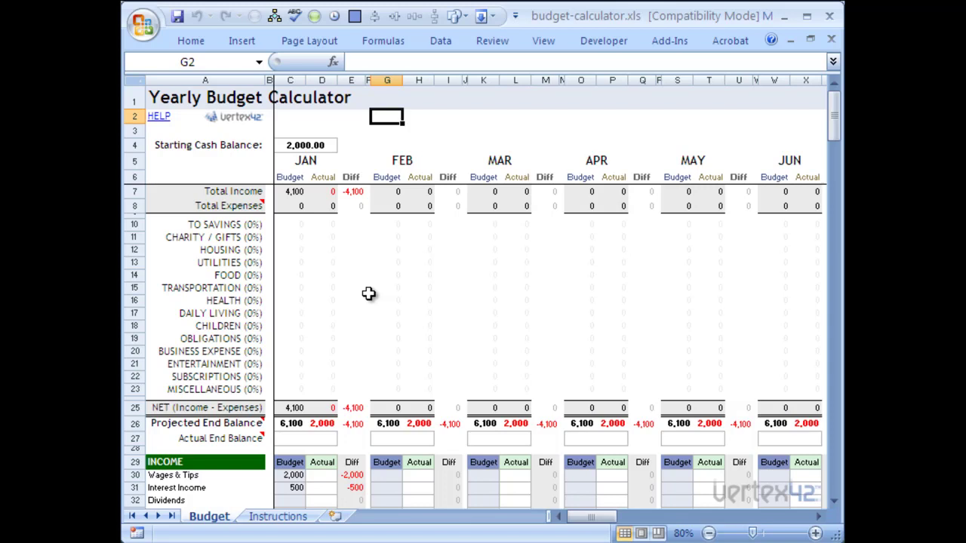
# Check the starting cash and JAN Total Income, then scroll down and select the INCOME heading in A29.
pyautogui.click(306, 145)
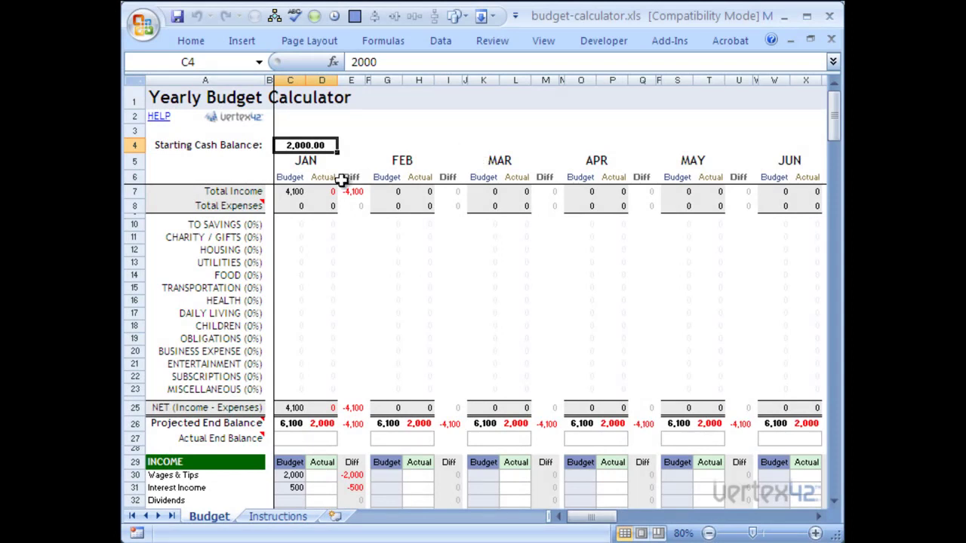
pyautogui.click(295, 190)
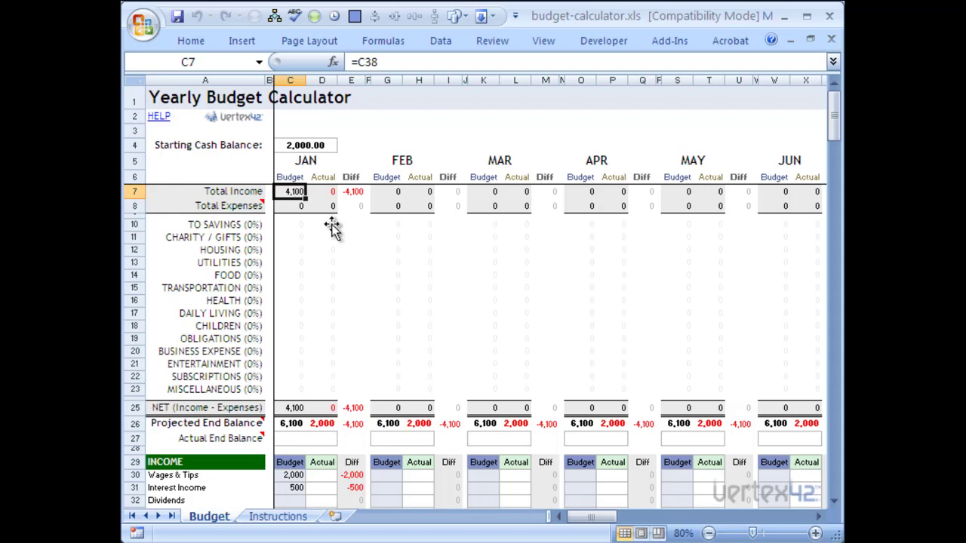
pyautogui.moveTo(833, 128); pyautogui.dragTo(834, 151)
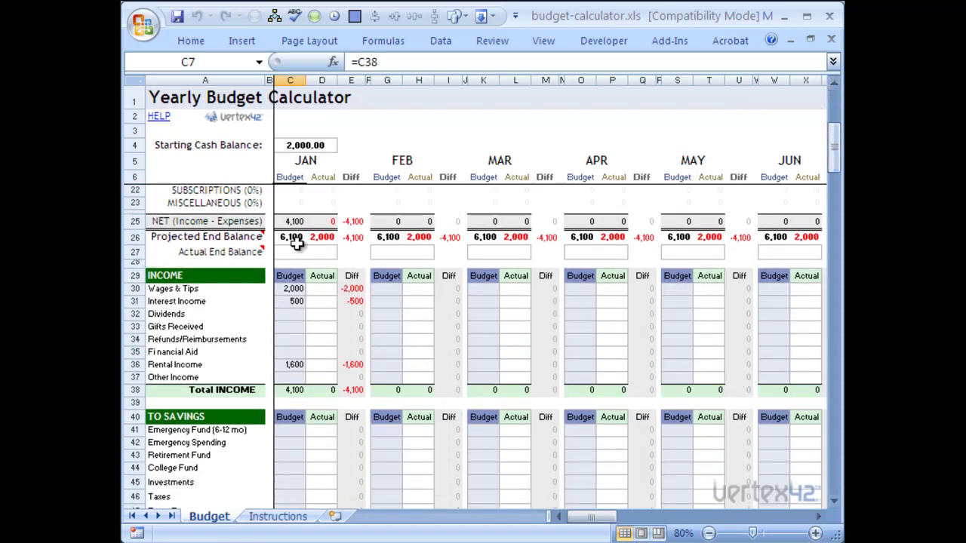
pyautogui.click(211, 276)
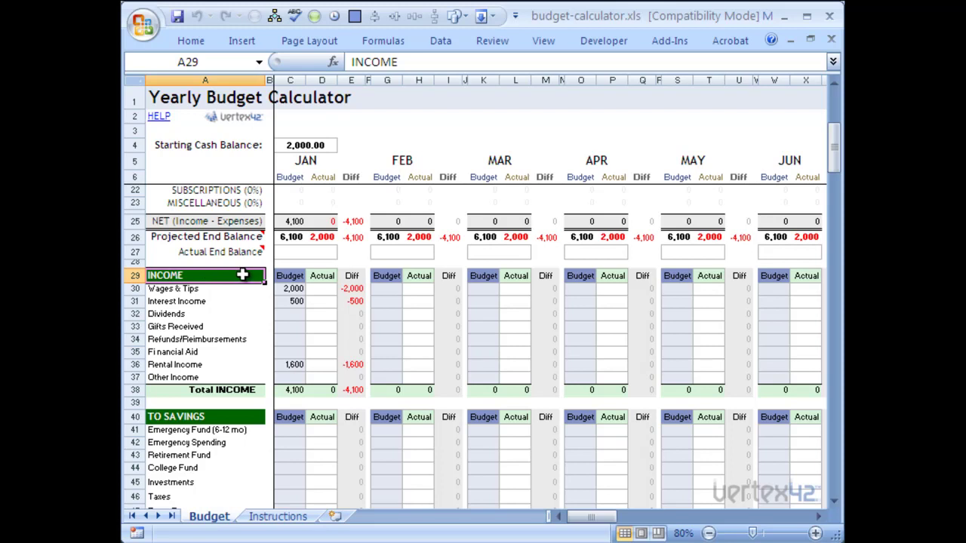
pyautogui.click(386, 42)
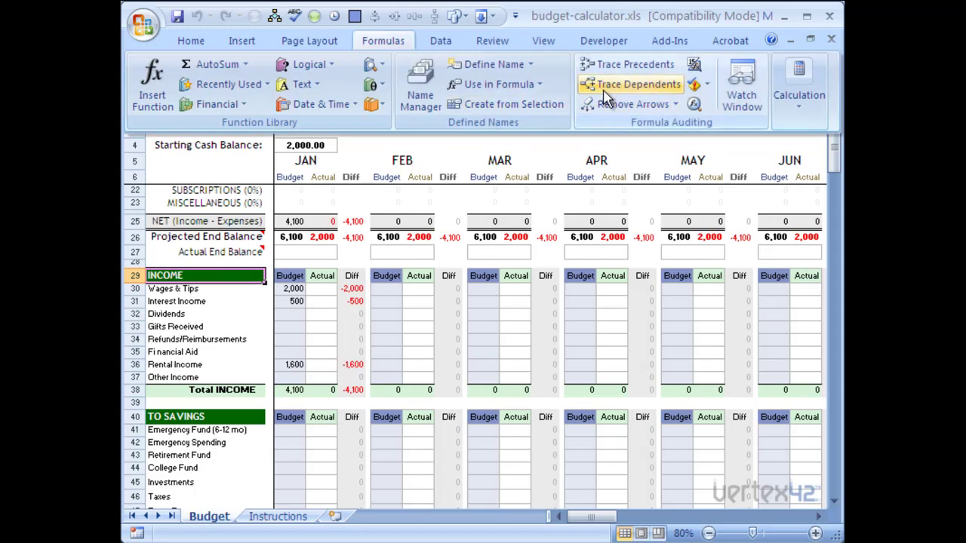
# Trace A29's dependents to show the arrow to the Total INCOME label in A38, then select A38.
pyautogui.click(604, 85)
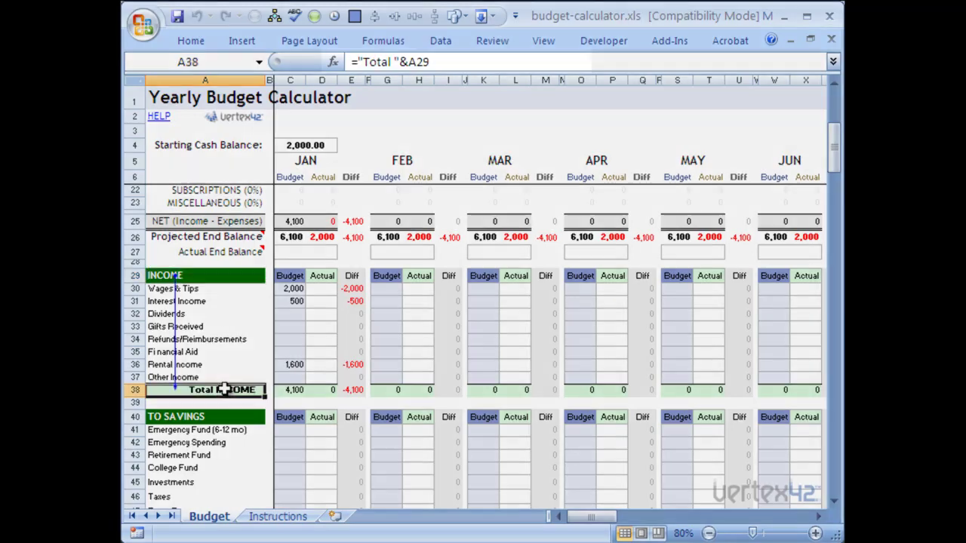
pyautogui.click(224, 389)
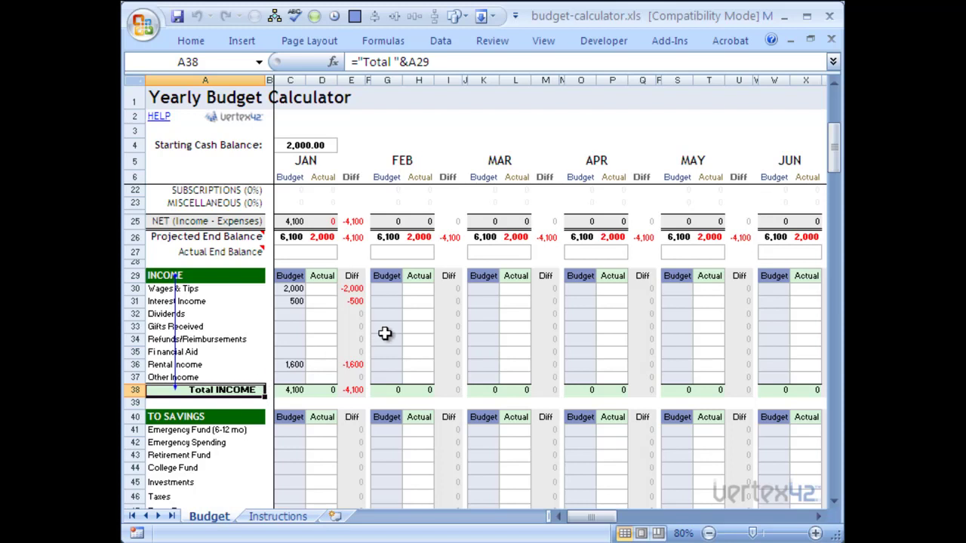
pyautogui.click(388, 44)
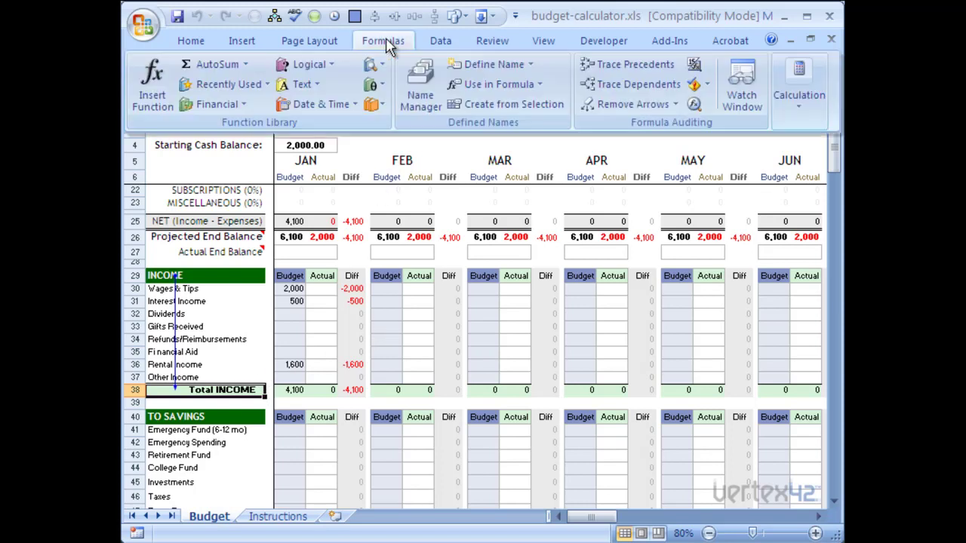
# Confirm A38 has no dependents, dismiss the message, and remove all trace arrows.
pyautogui.click(617, 85)
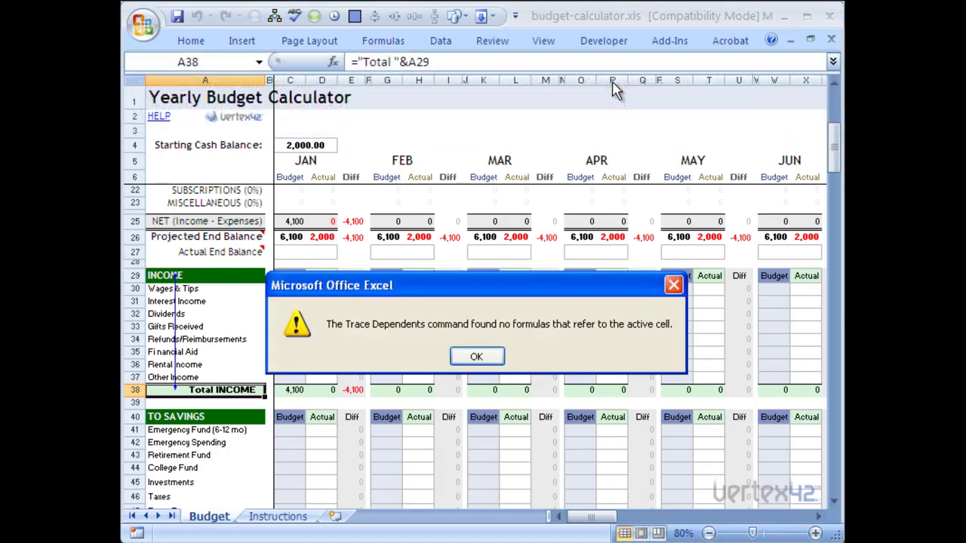
pyautogui.click(477, 358)
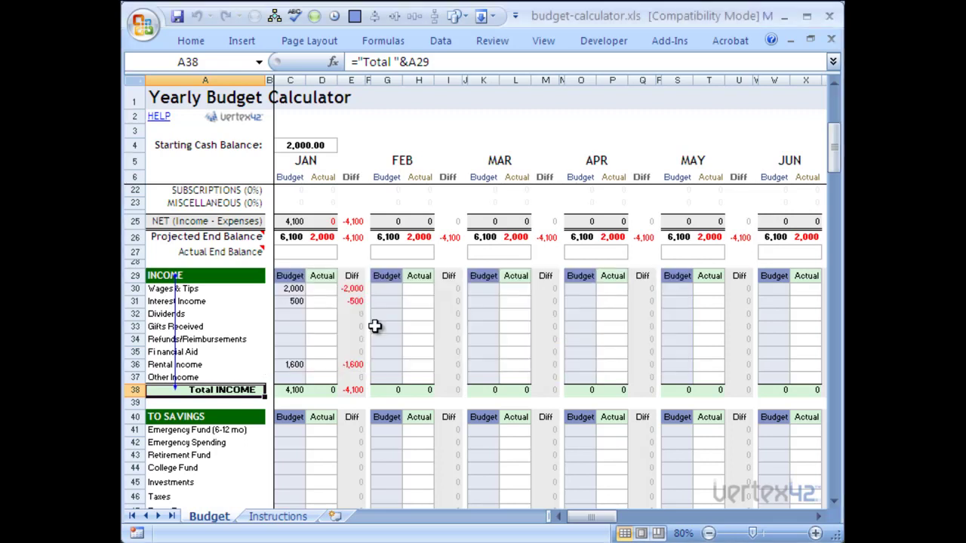
pyautogui.click(386, 45)
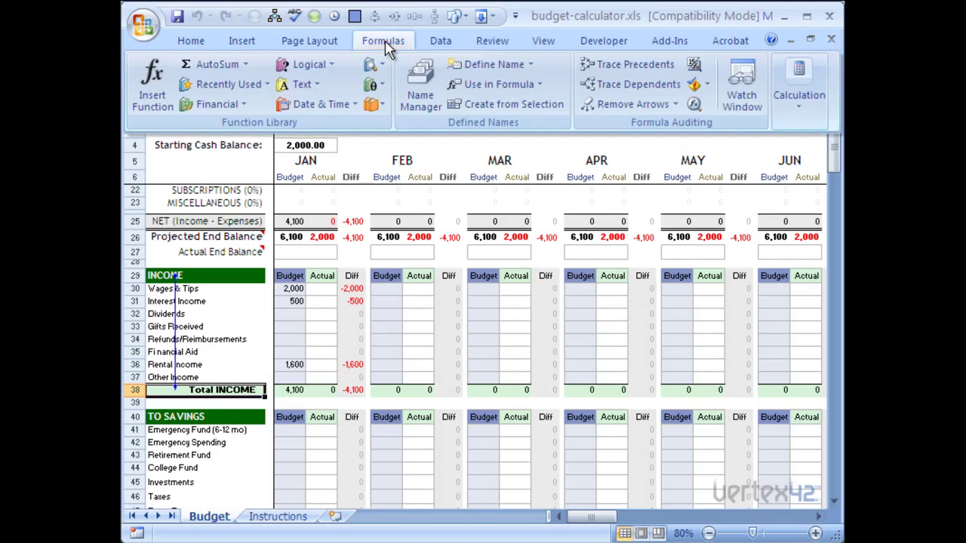
pyautogui.click(631, 104)
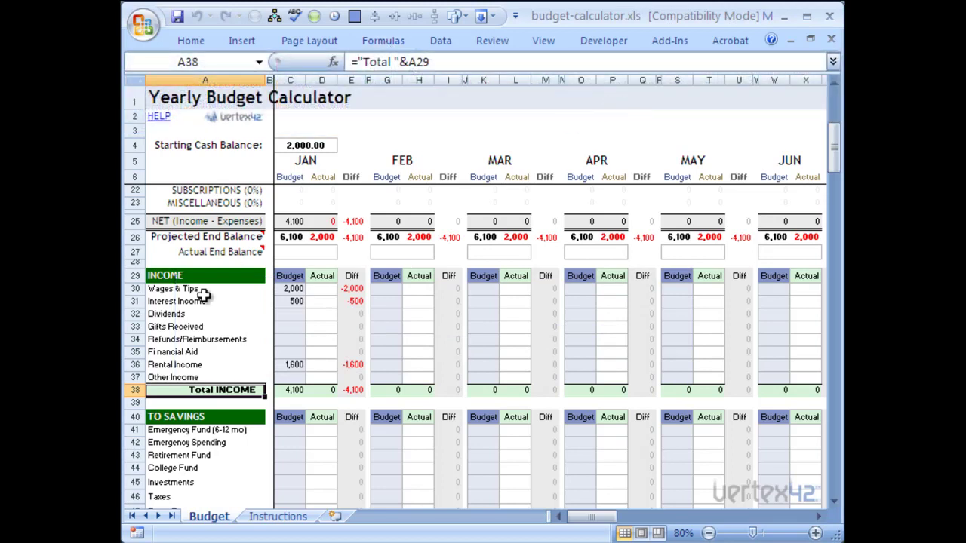
pyautogui.scroll(-3, 279, 319)
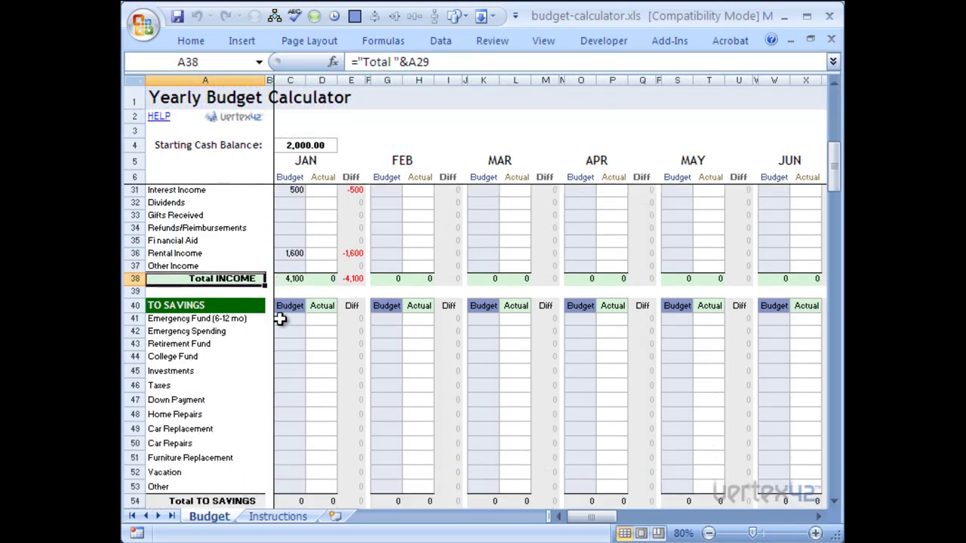
# Trace dependents of the TO SAVINGS heading in A40 and scroll to follow its arrows.
pyautogui.click(240, 305)
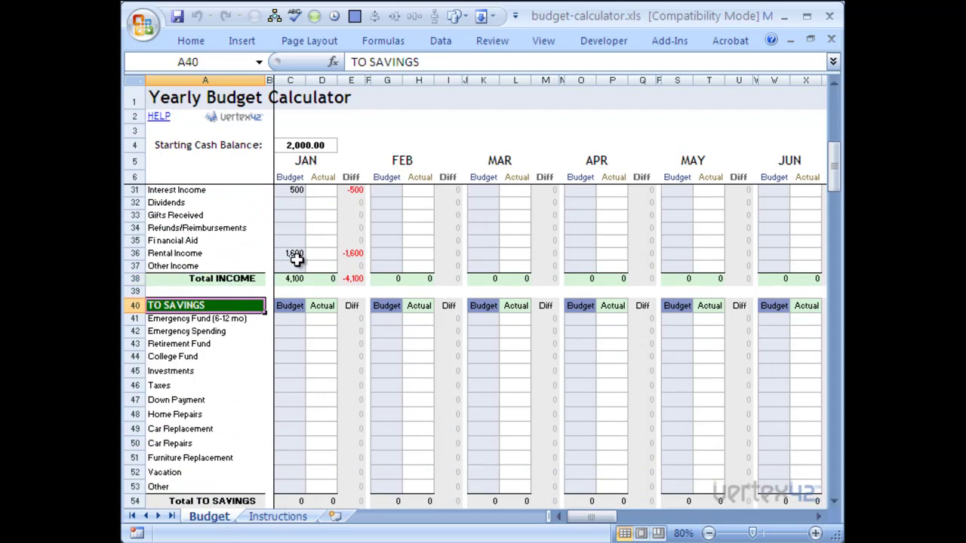
pyautogui.click(377, 41)
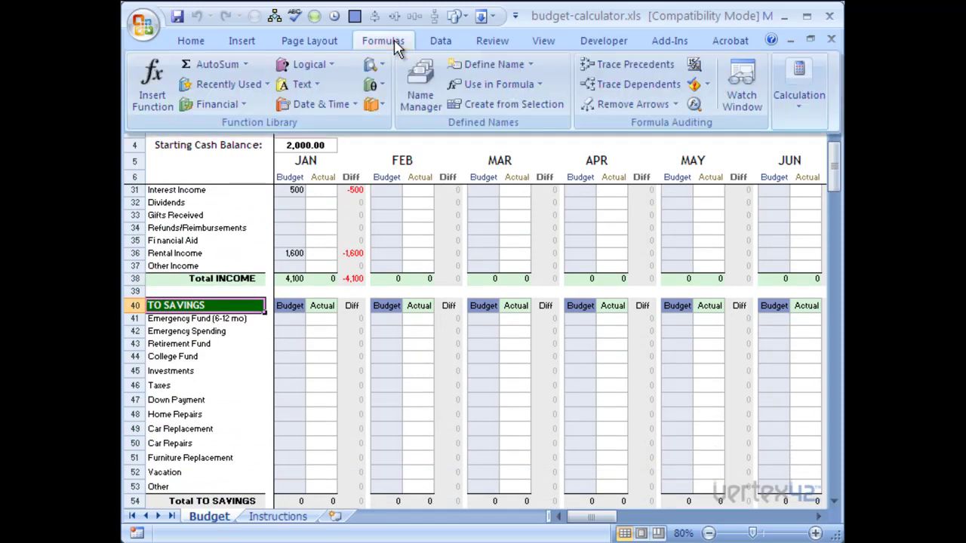
pyautogui.click(593, 84)
pyautogui.scroll(-1, 282, 289)
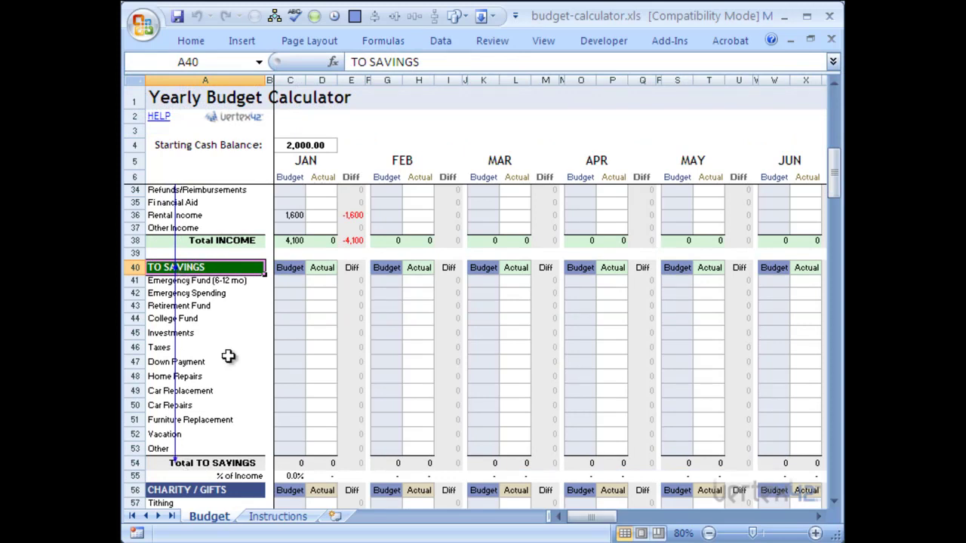
pyautogui.scroll(4, 228, 356)
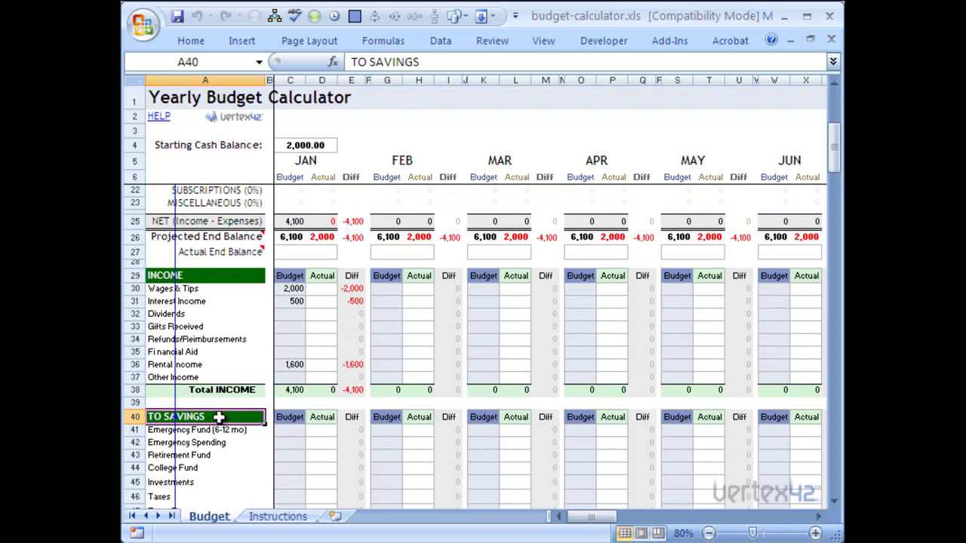
pyautogui.scroll(5, 218, 417)
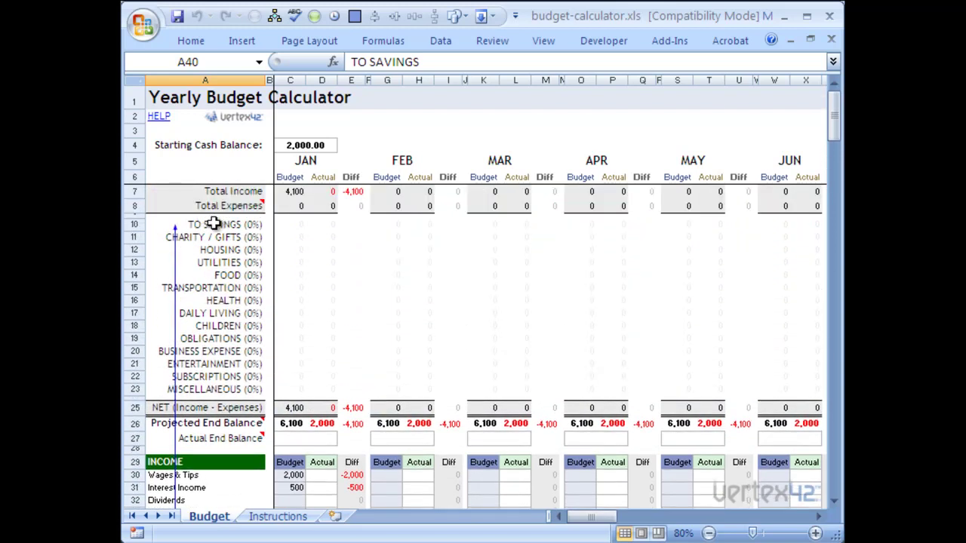
pyautogui.click(214, 224)
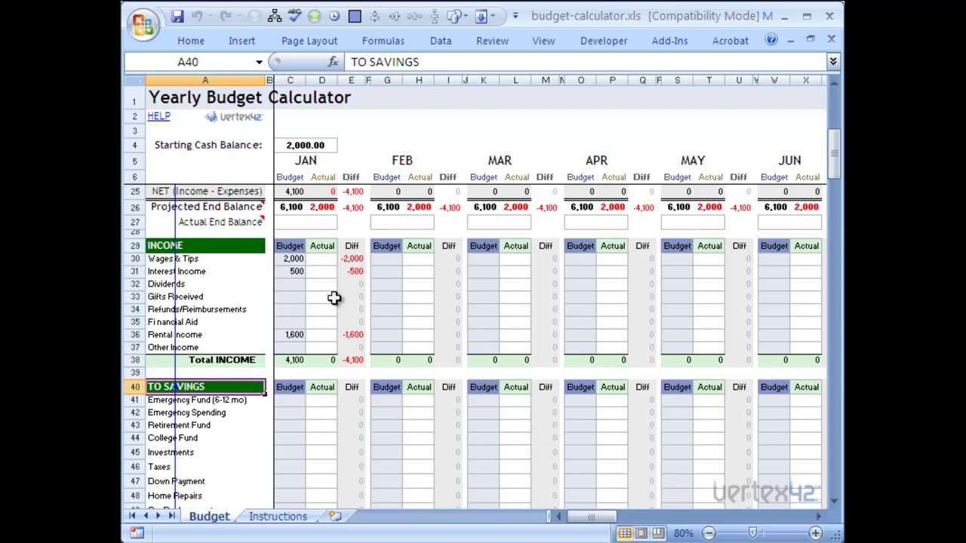
pyautogui.click(392, 46)
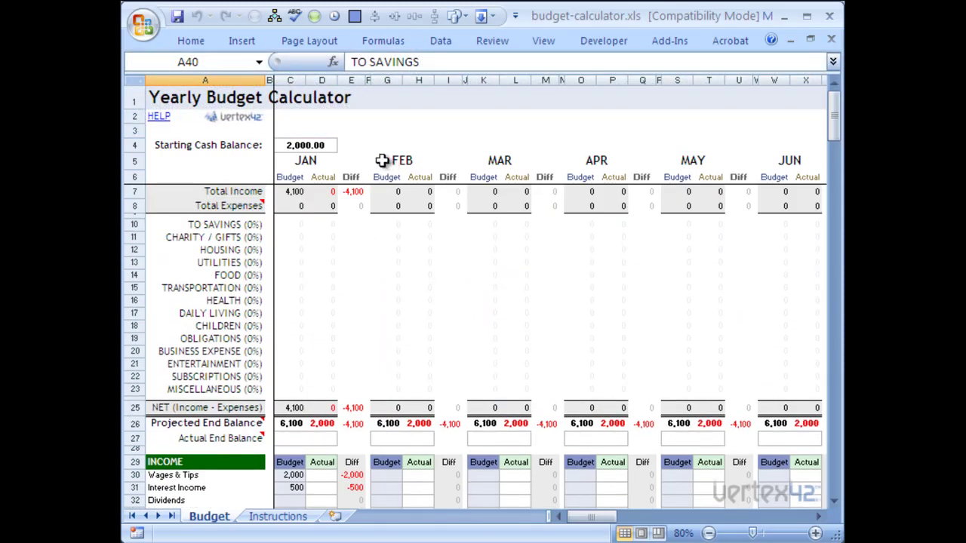
pyautogui.click(318, 161)
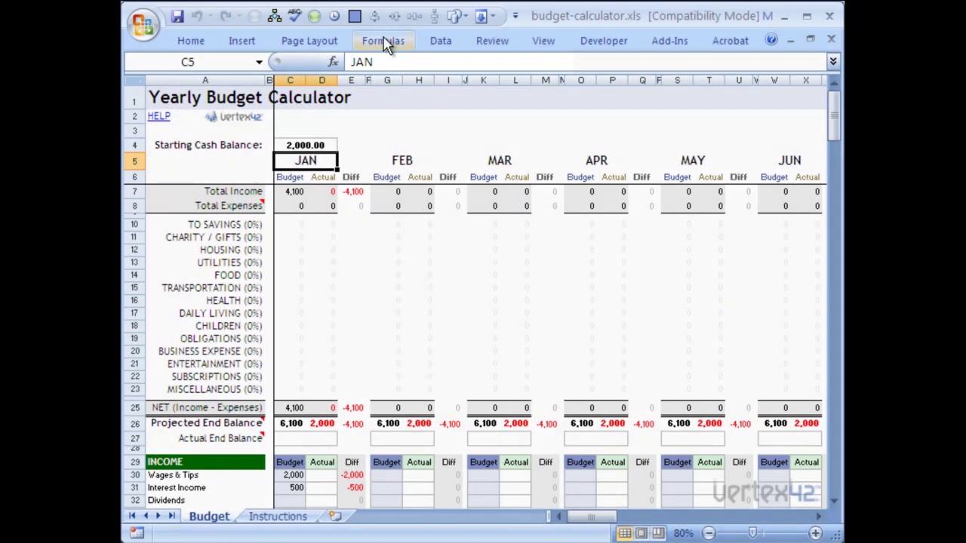
pyautogui.click(384, 42)
pyautogui.click(638, 64)
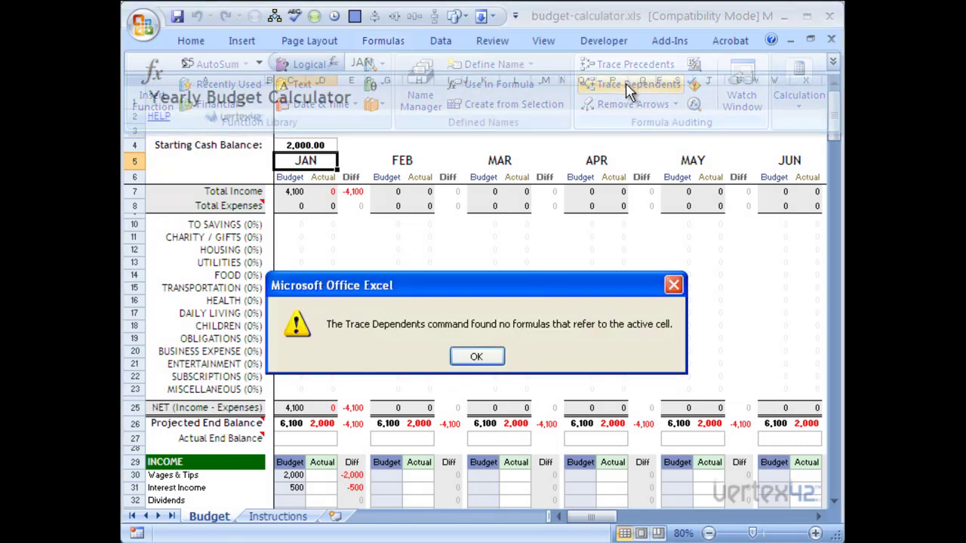
pyautogui.click(482, 358)
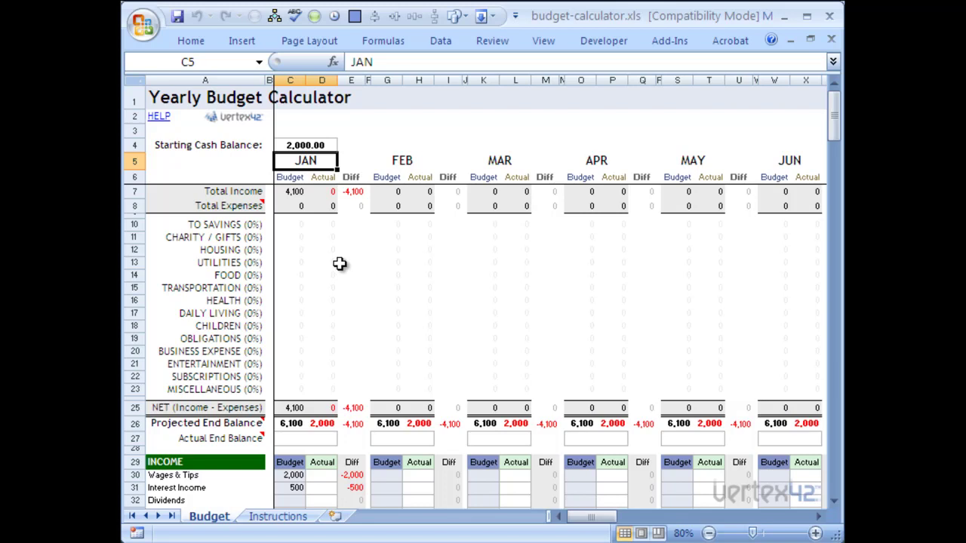
pyautogui.click(387, 42)
# After C5 shows no precedents, trace C7's precedents back to the 4,100 Total INCOME in C38.
pyautogui.click(604, 65)
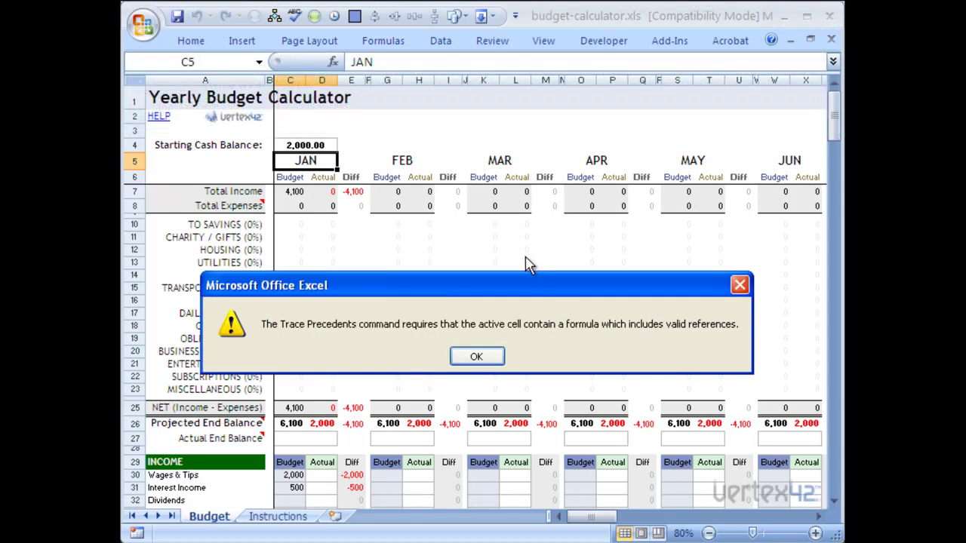
pyautogui.click(476, 356)
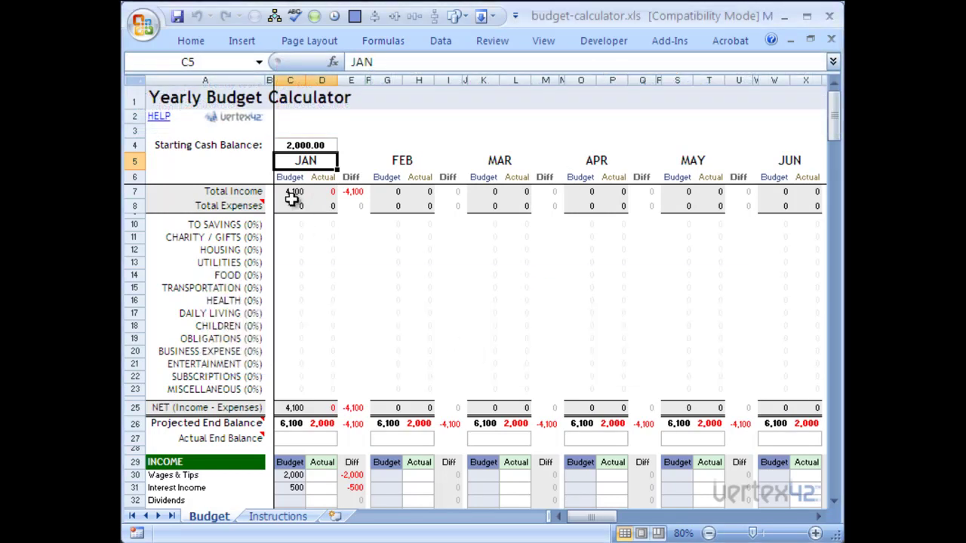
pyautogui.click(293, 193)
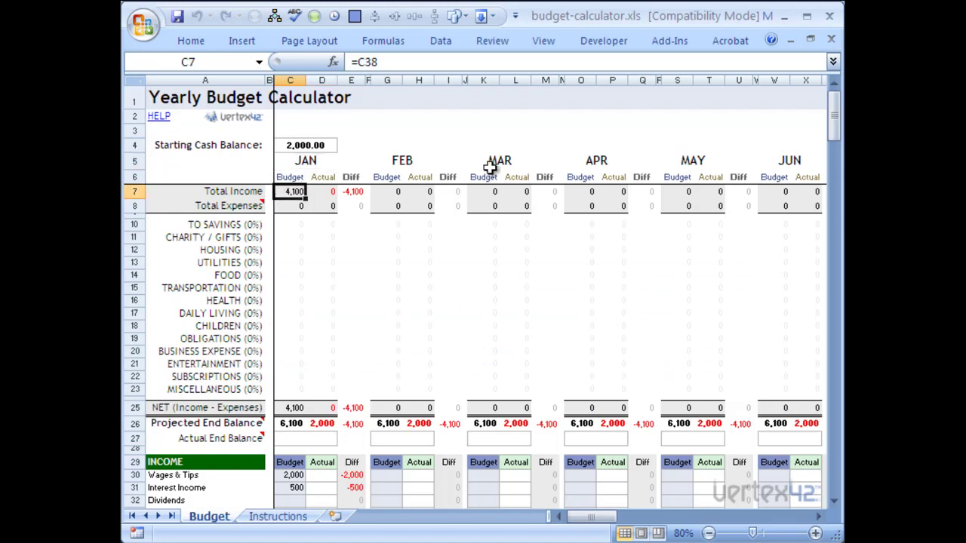
pyautogui.click(387, 45)
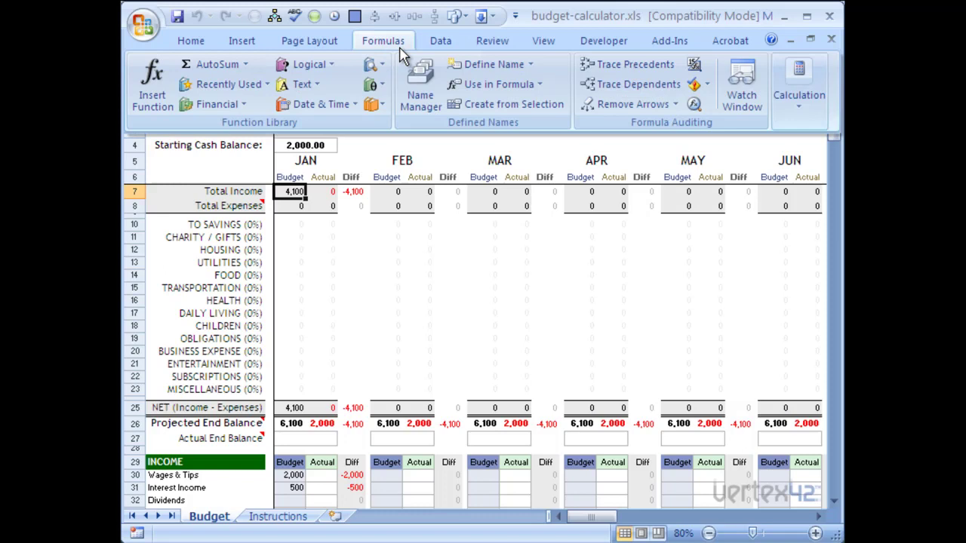
pyautogui.click(641, 62)
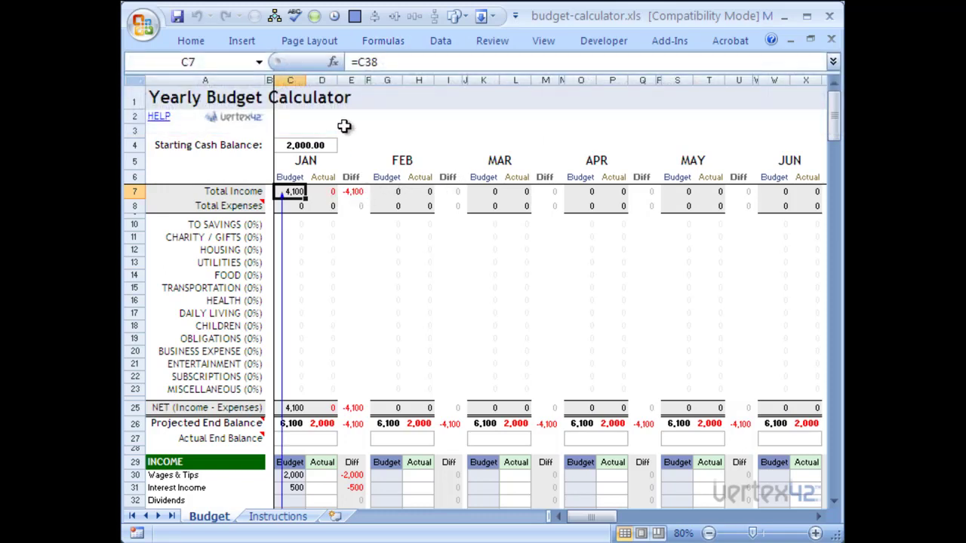
pyautogui.scroll(-4, 355, 209)
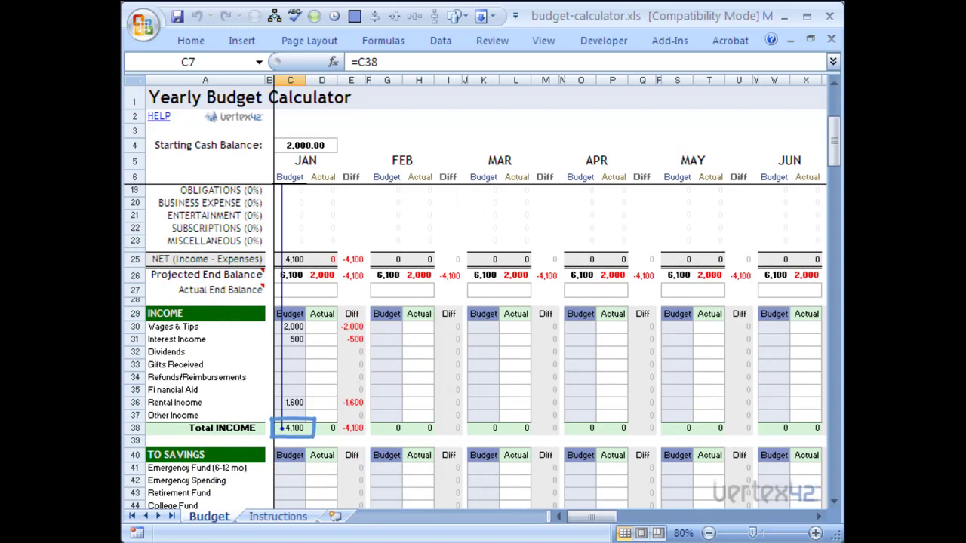
pyautogui.scroll(4, 476, 302)
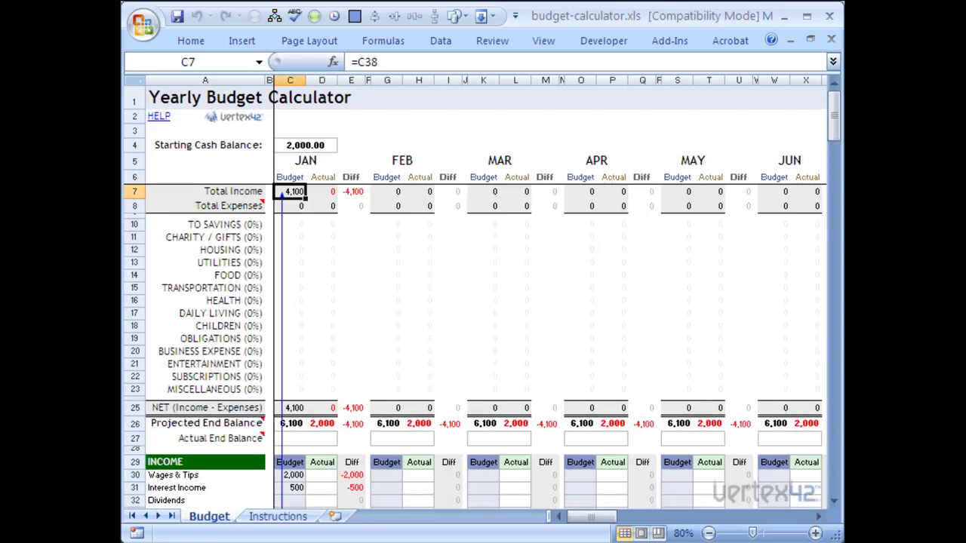